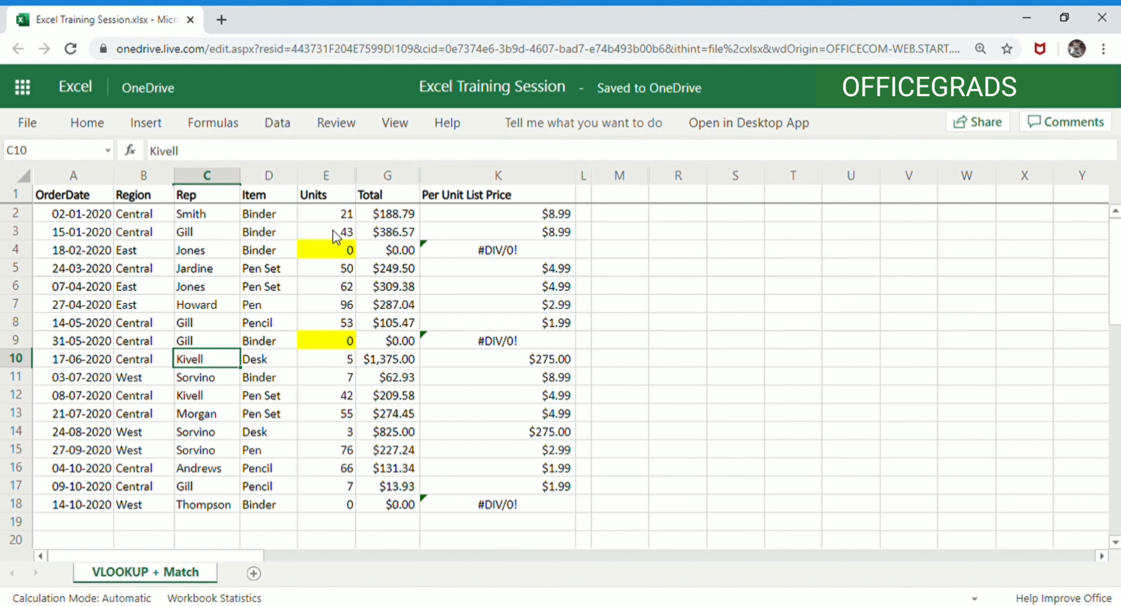
# - Inspect the Units and Total columns that feed the per-unit price calculation
pyautogui.click(341, 214)
pyautogui.moveTo(337, 221); pyautogui.dragTo(322, 519)
pyautogui.moveTo(397, 202); pyautogui.dragTo(401, 288)
pyautogui.moveTo(393, 212); pyautogui.dragTo(379, 505)
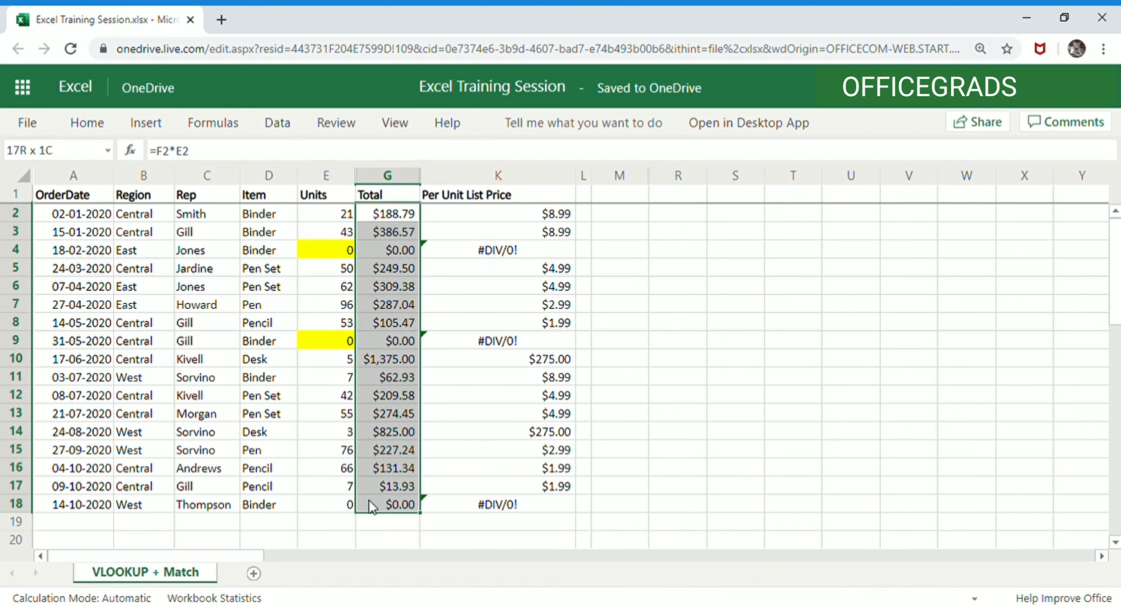
pyautogui.moveTo(389, 216); pyautogui.dragTo(392, 507)
pyautogui.click(138, 213)
pyautogui.click(201, 218)
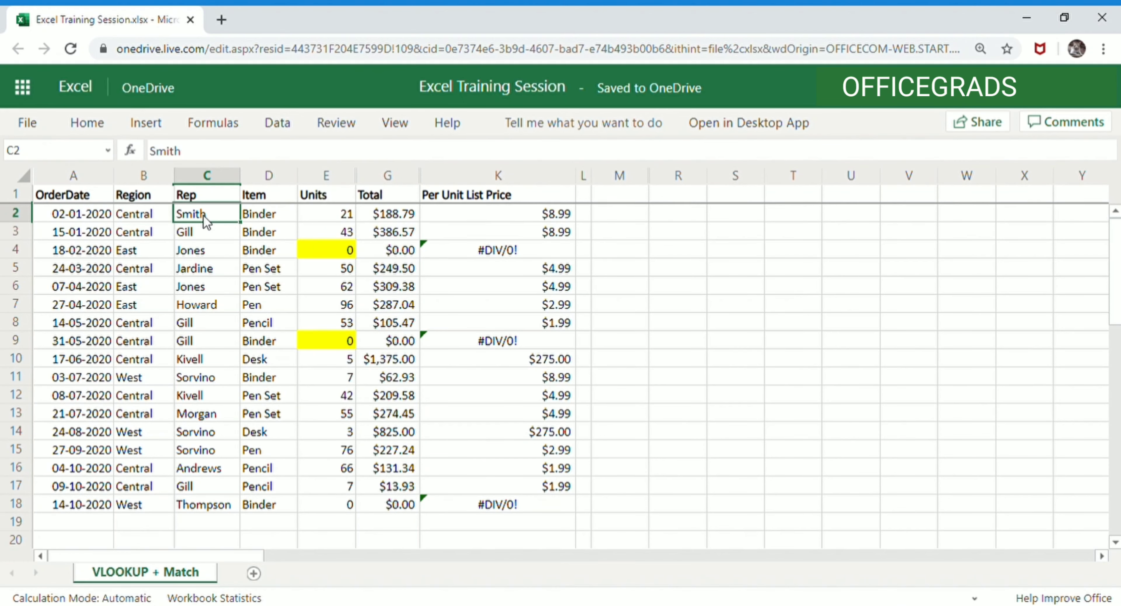
# - Examine the division formulas and #DIV/0! errors in the Per Unit List Price column
pyautogui.click(466, 210)
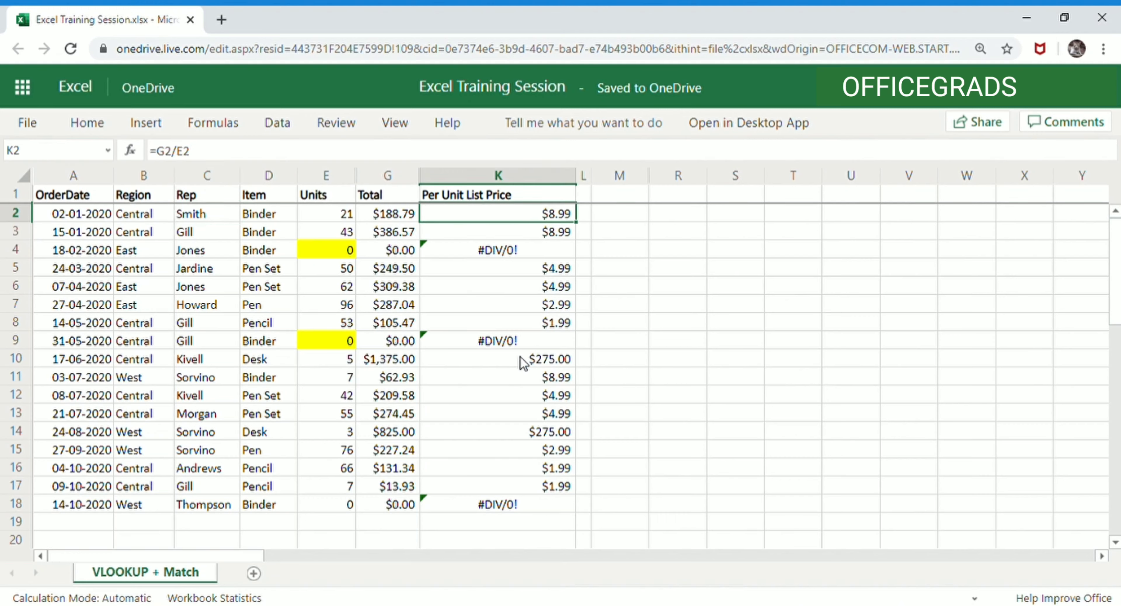
pyautogui.click(510, 251)
pyautogui.click(510, 342)
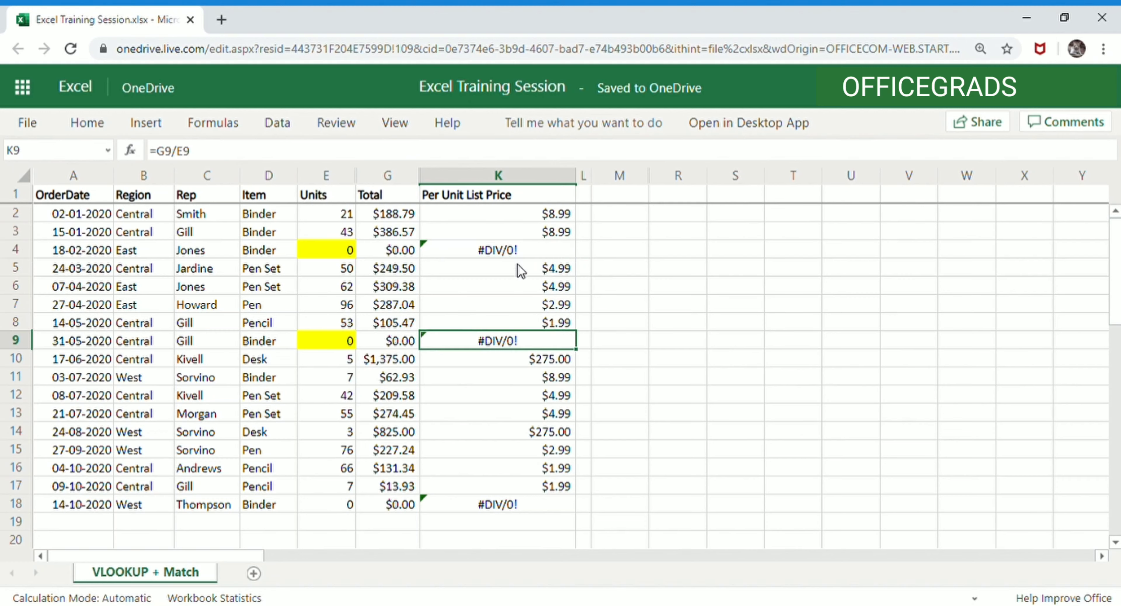
pyautogui.click(516, 254)
pyautogui.click(512, 340)
pyautogui.click(507, 503)
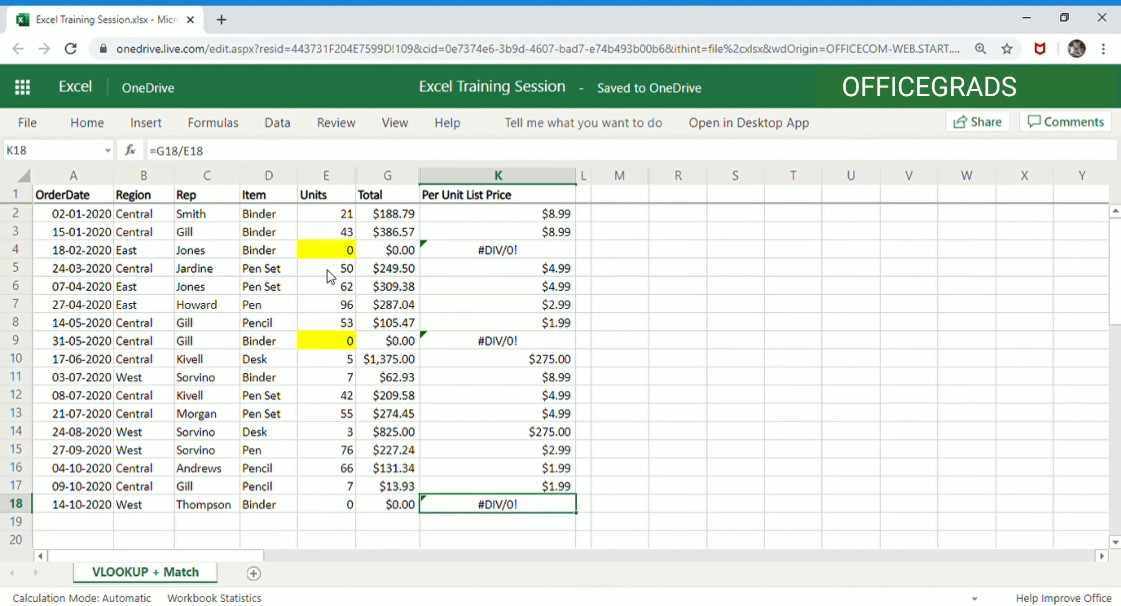
pyautogui.click(324, 254)
pyautogui.press('Right')
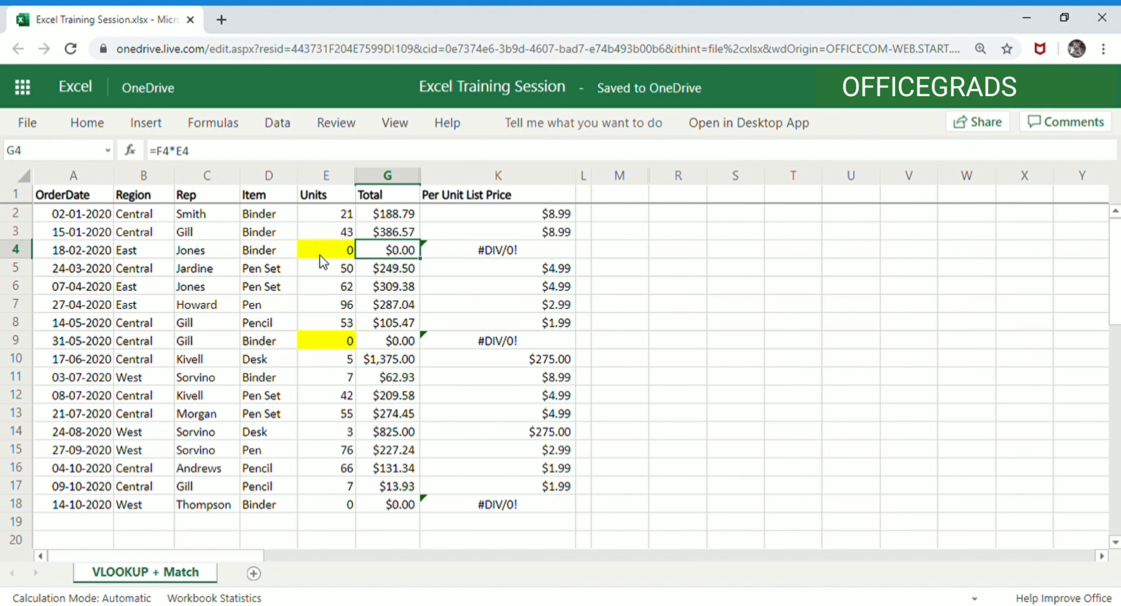
pyautogui.press('Left')
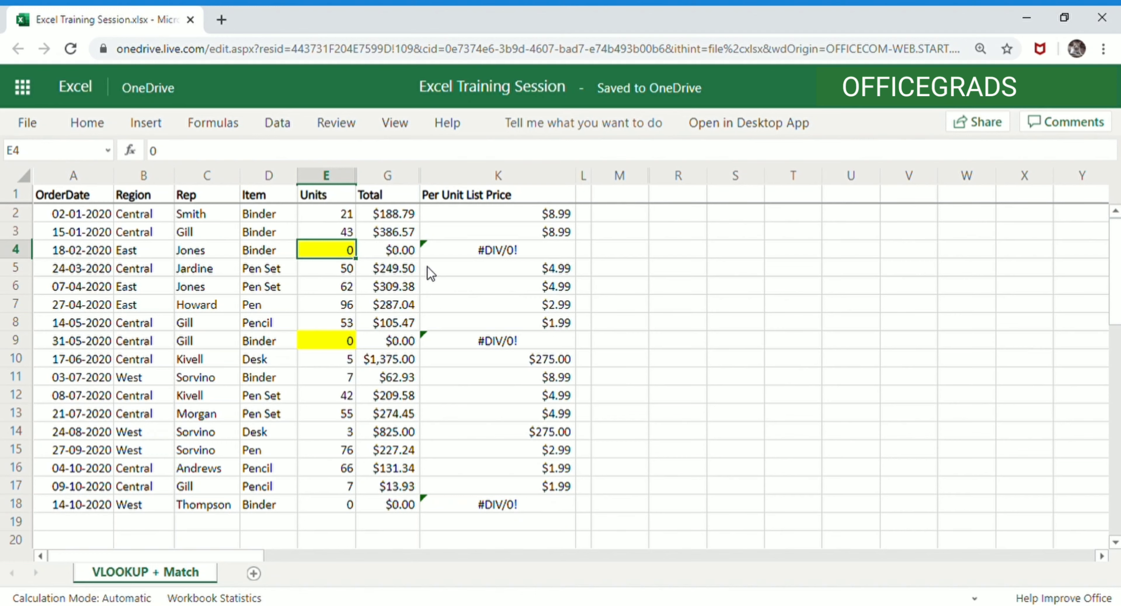
pyautogui.click(497, 253)
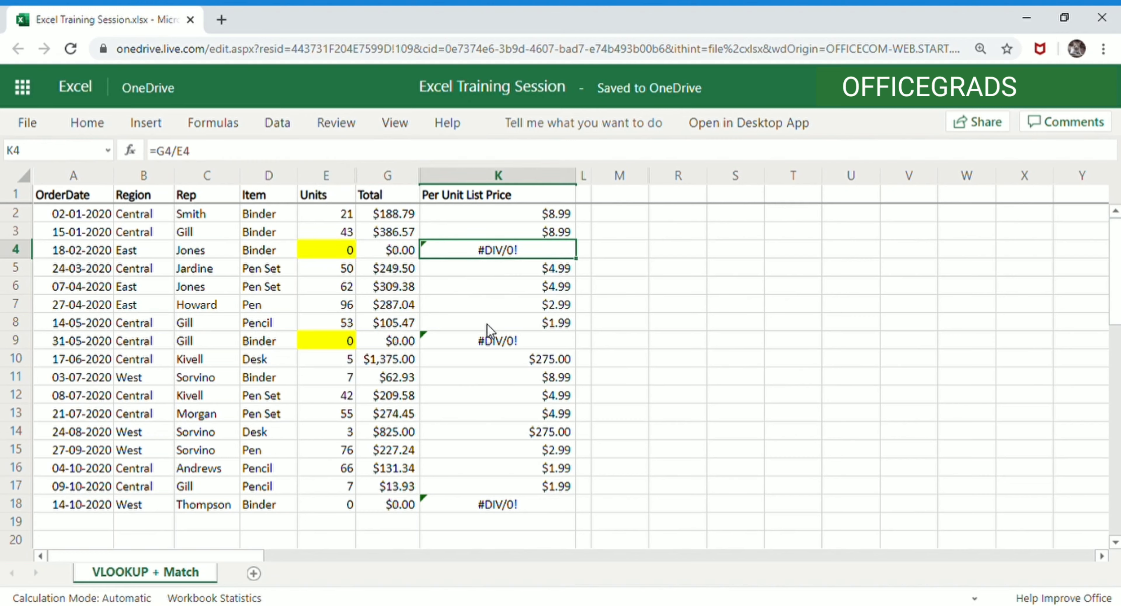
pyautogui.click(494, 340)
pyautogui.click(496, 250)
pyautogui.click(535, 214)
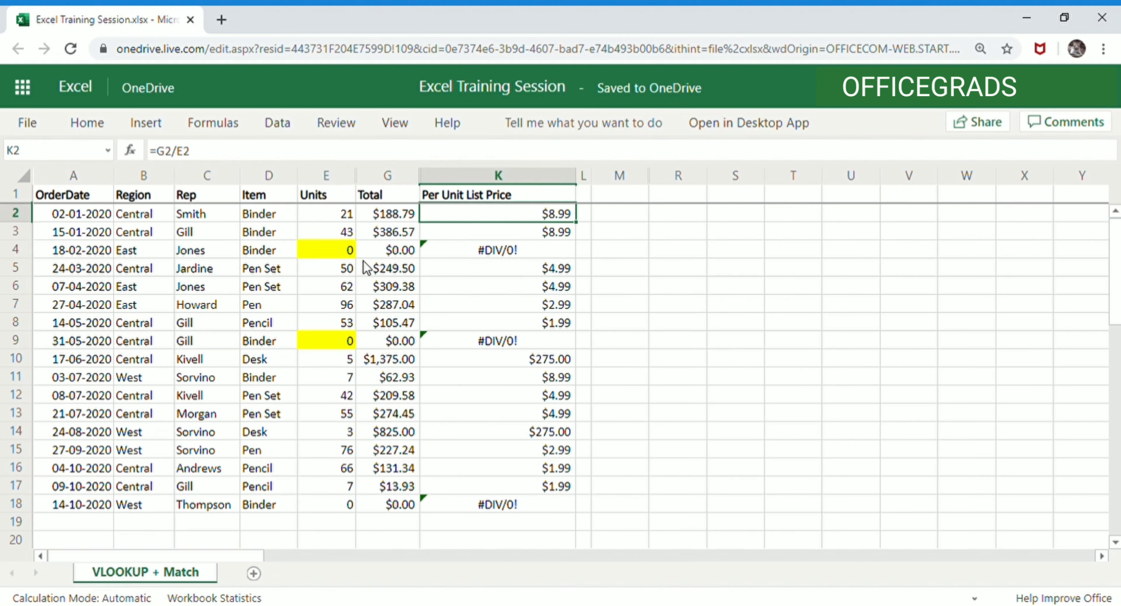
pyautogui.click(465, 254)
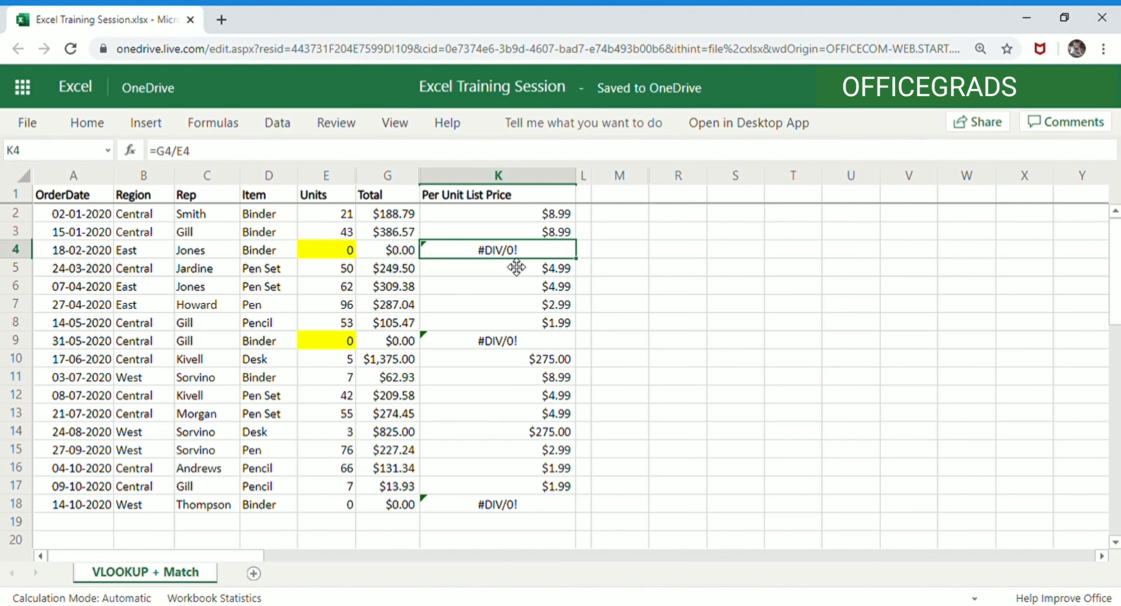
pyautogui.click(536, 216)
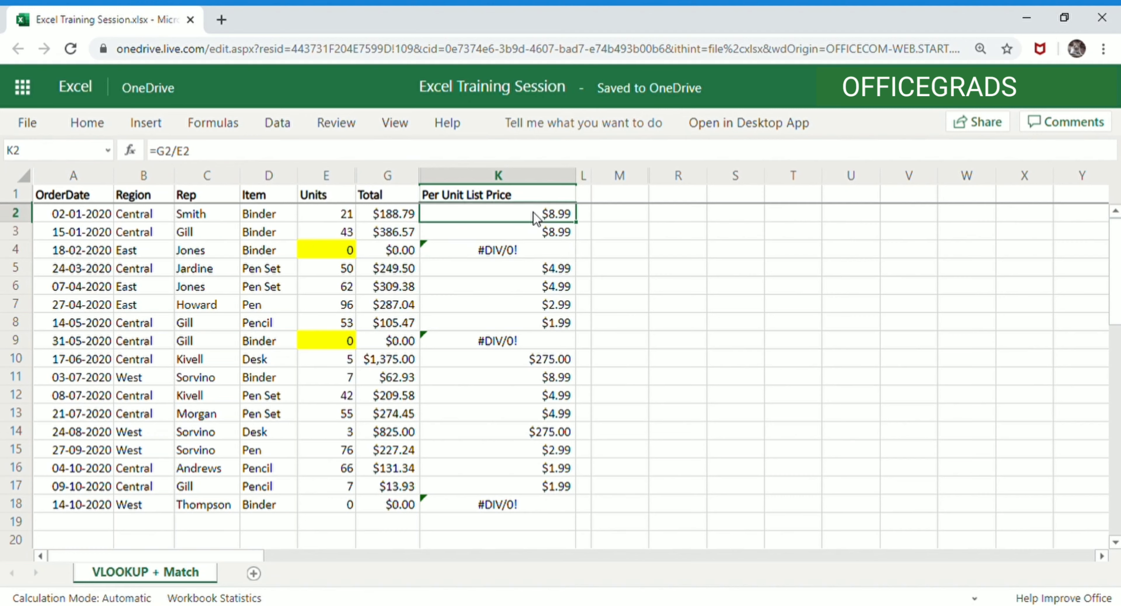
# - Rewrite K2's formula as =IFERROR(G2/E2,0) using the Total and Units cells
pyautogui.click(217, 154)
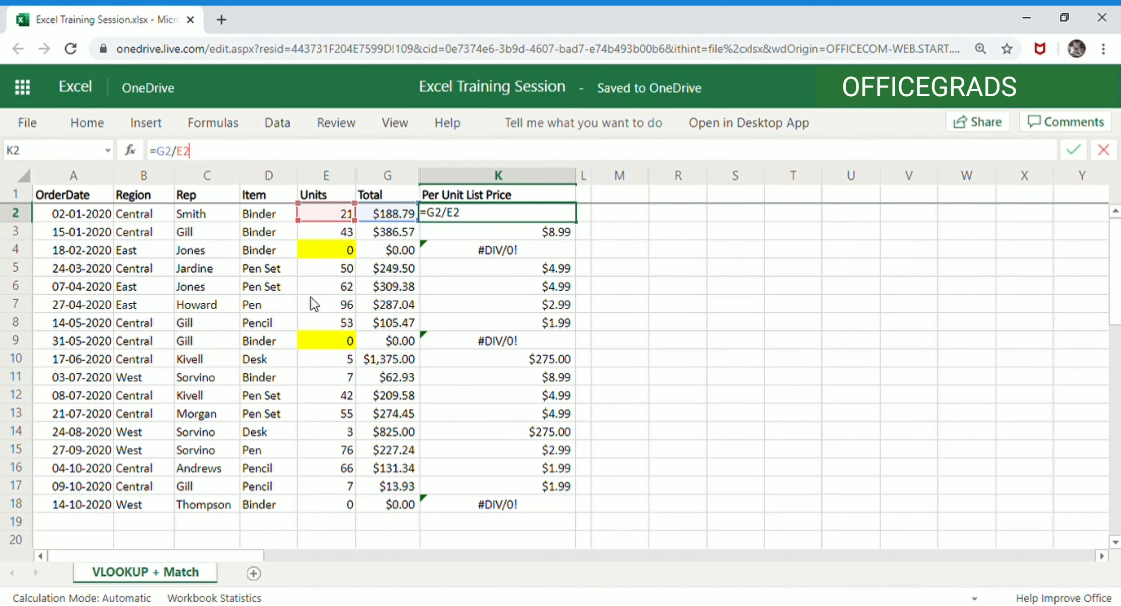
pyautogui.hotkey('ctrl', 'Return')
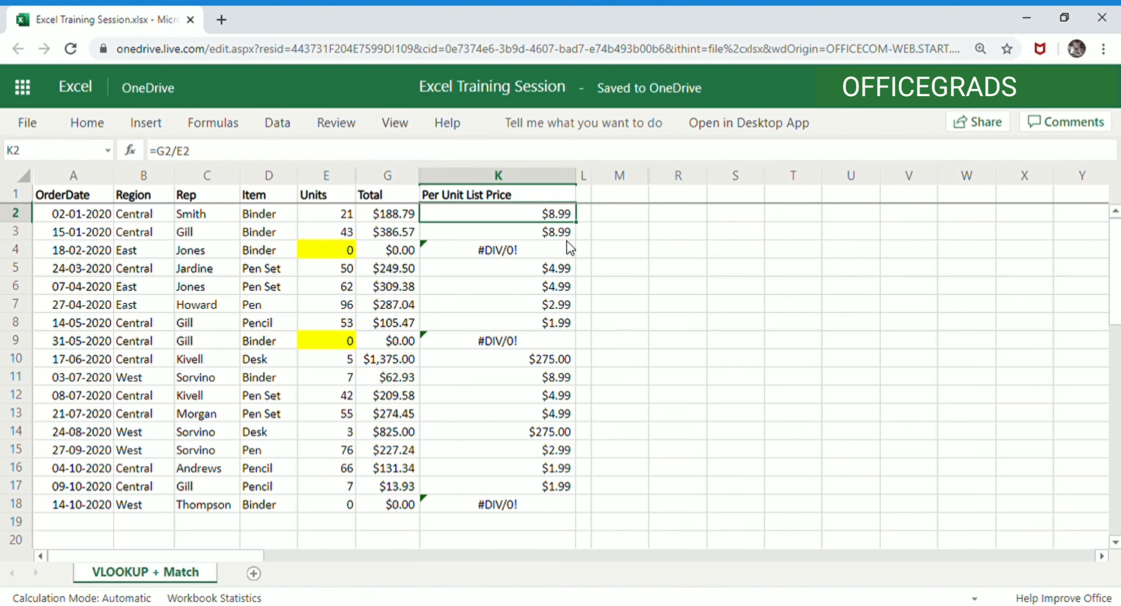
pyautogui.write('=if')
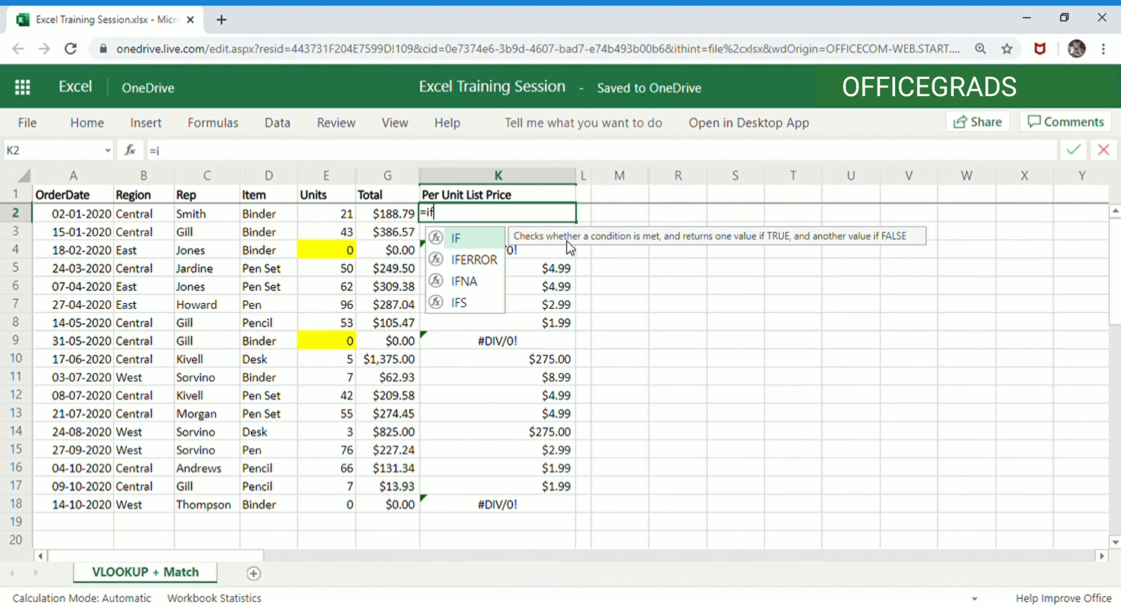
pyautogui.write('error')
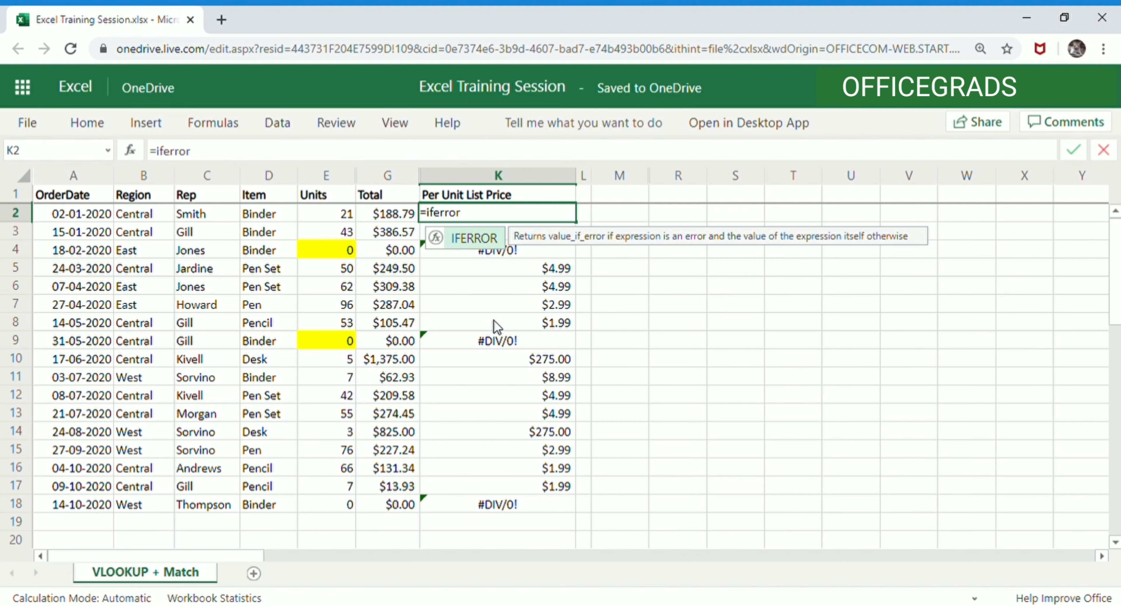
pyautogui.write('(')
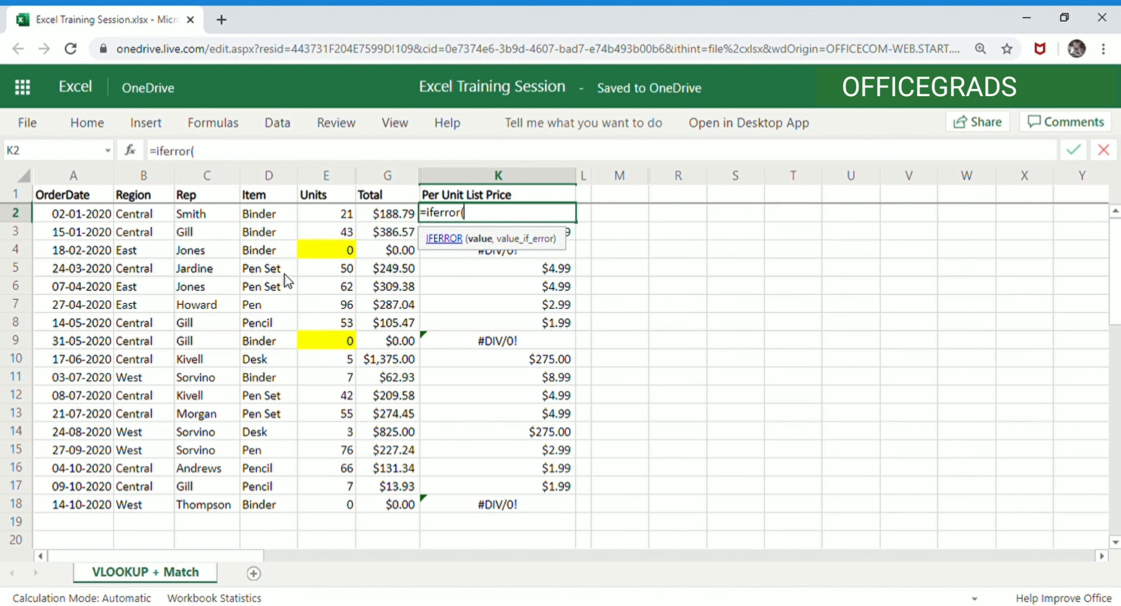
pyautogui.click(386, 216)
pyautogui.write('/')
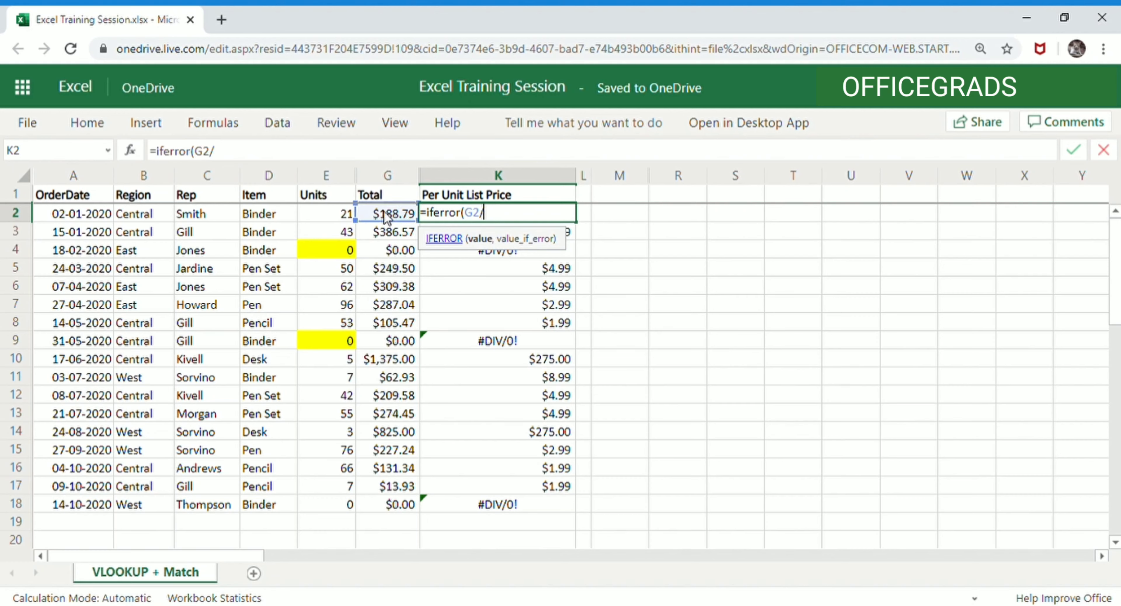
pyautogui.click(302, 214)
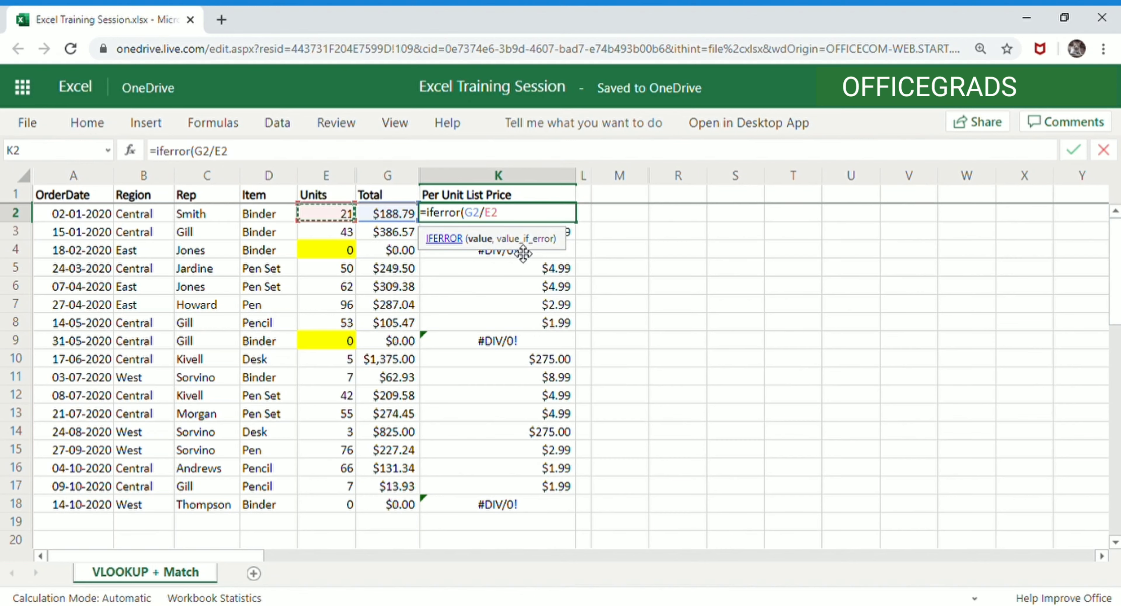
pyautogui.write(',')
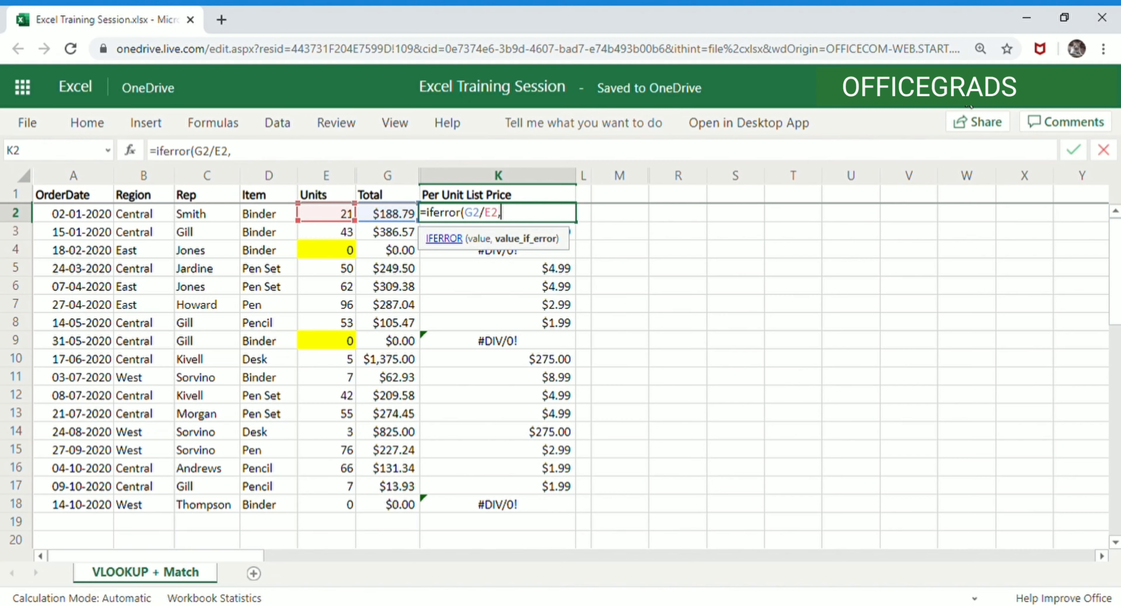
pyautogui.write('0)')
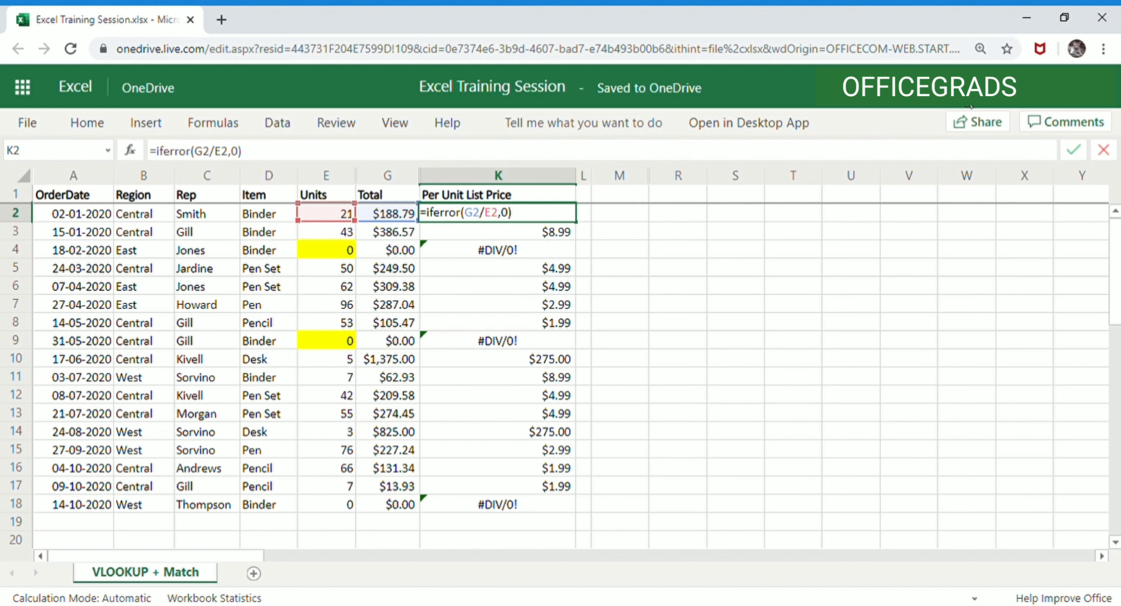
pyautogui.press('Return')
pyautogui.press('Up')
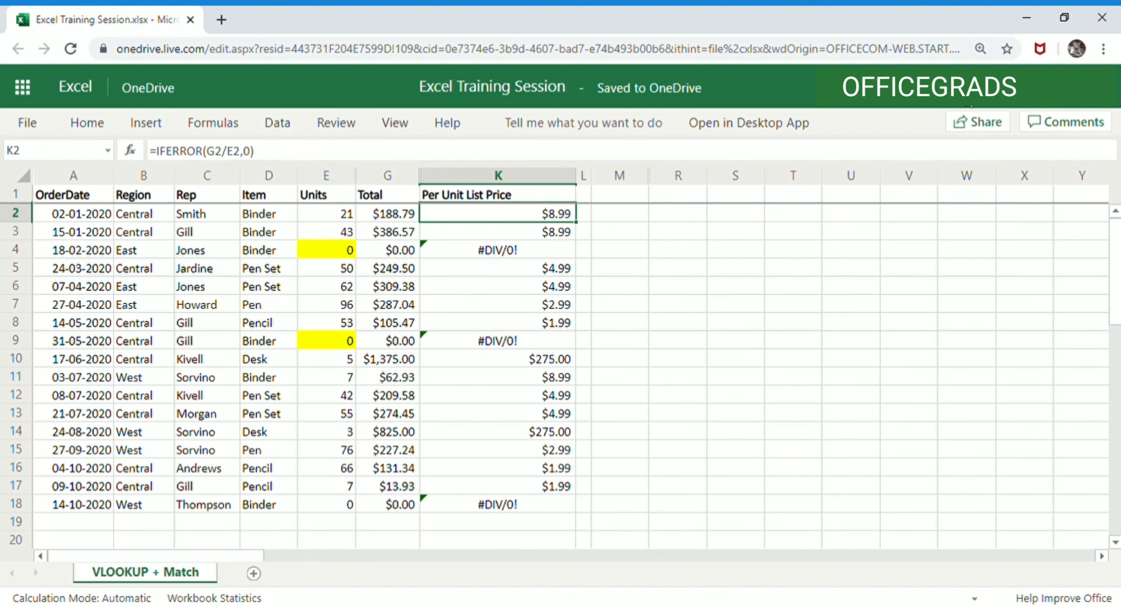
# - Copy K2 and paste it as formulas only over K2:K18
pyautogui.hotkey('ctrl', 'c')
pyautogui.keyDown('shift'); pyautogui.click(501, 505); pyautogui.keyUp('shift')
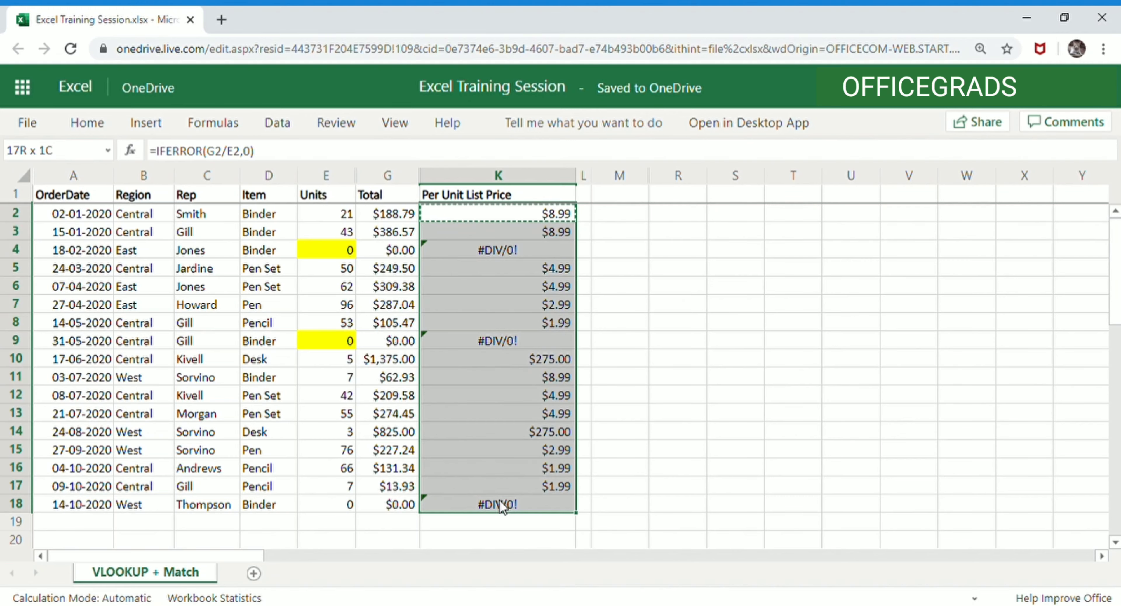
pyautogui.rightClick(506, 340)
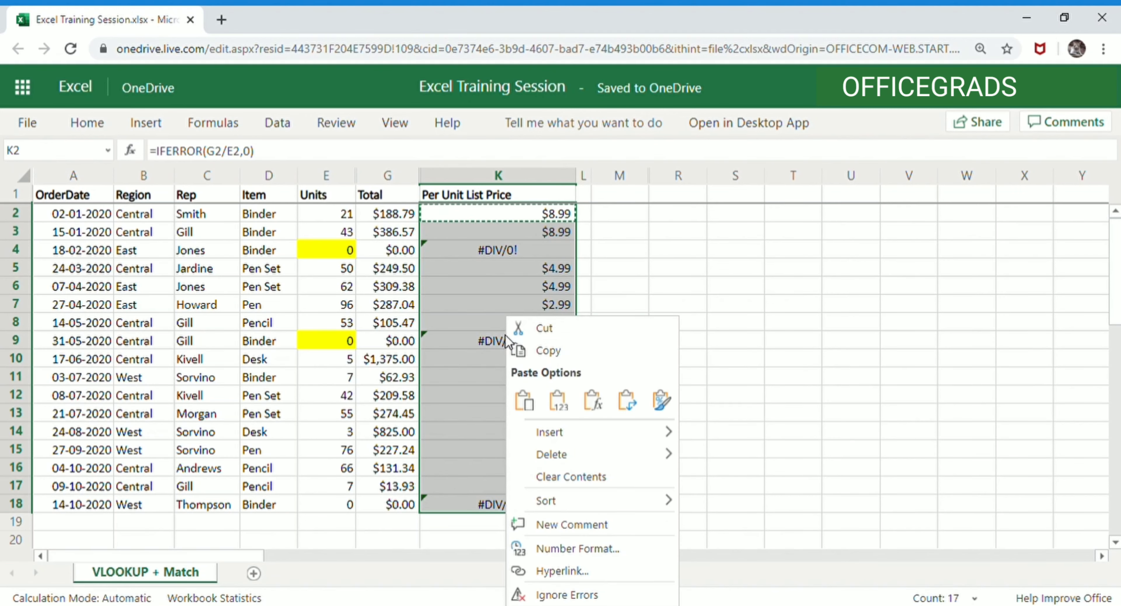
pyautogui.click(582, 402)
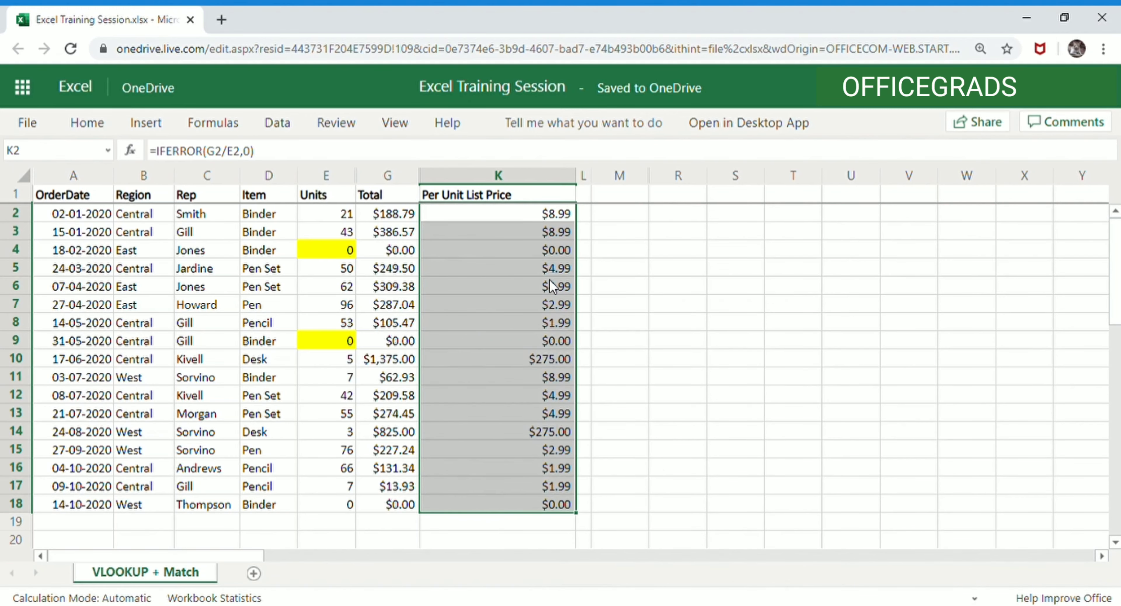
# - Change the IFERROR fallback in K4's formula to an empty string ""
pyautogui.press('Down')
pyautogui.press('Down')
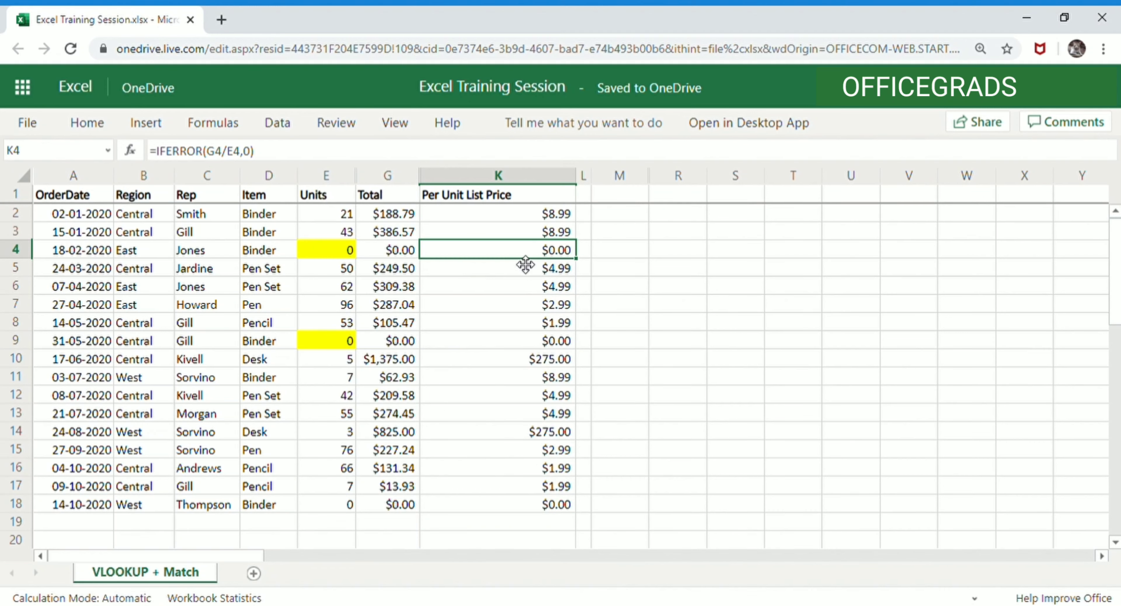
pyautogui.click(546, 346)
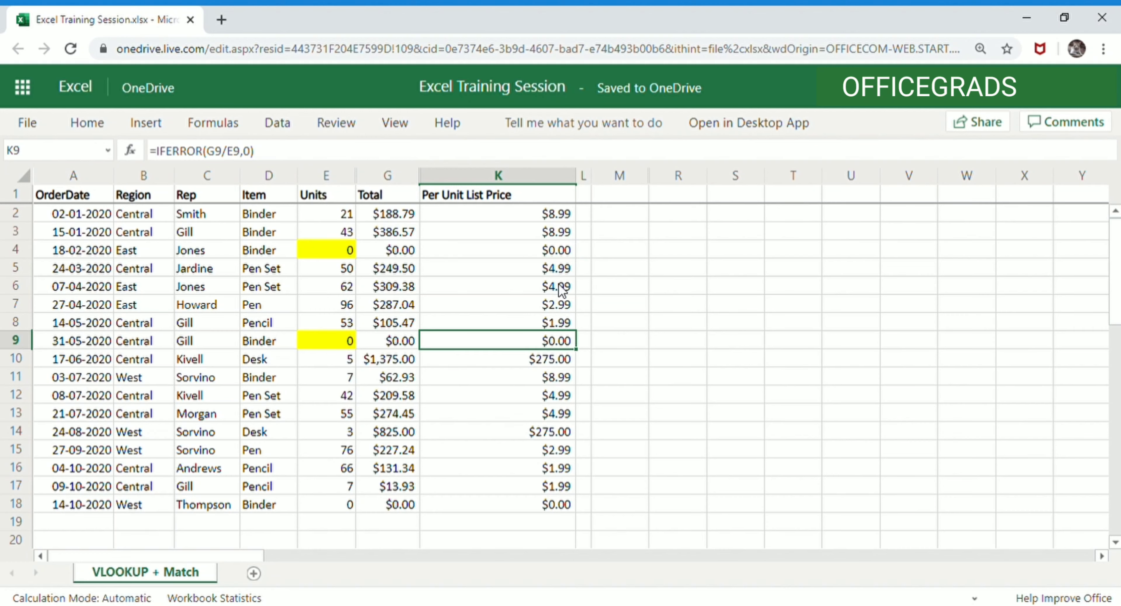
pyautogui.click(566, 253)
pyautogui.doubleClick(249, 151)
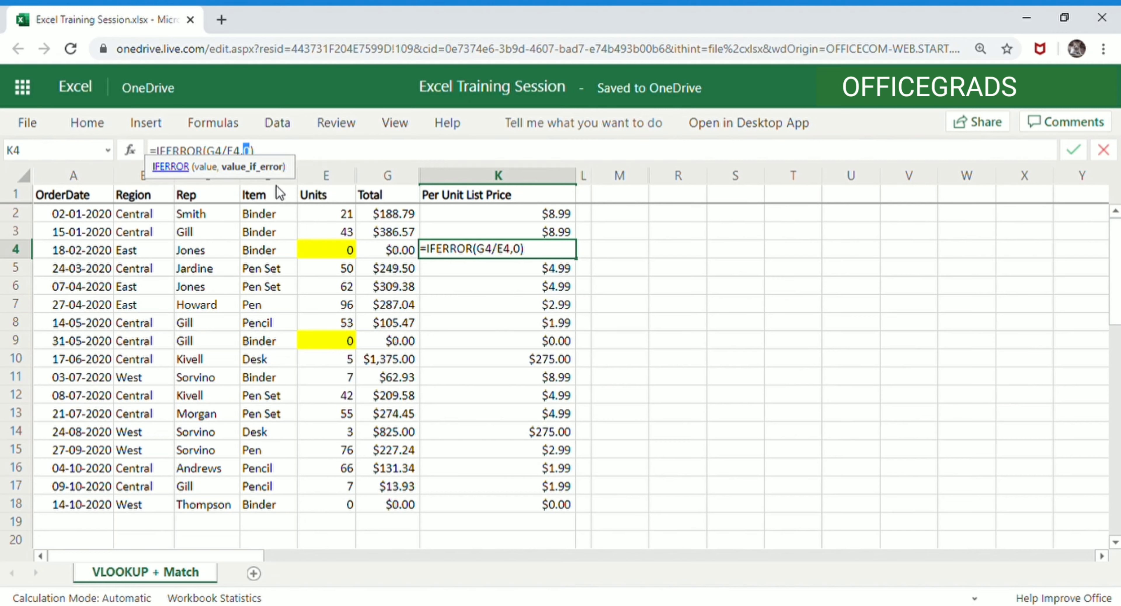
pyautogui.press('Escape')
pyautogui.press('F2')
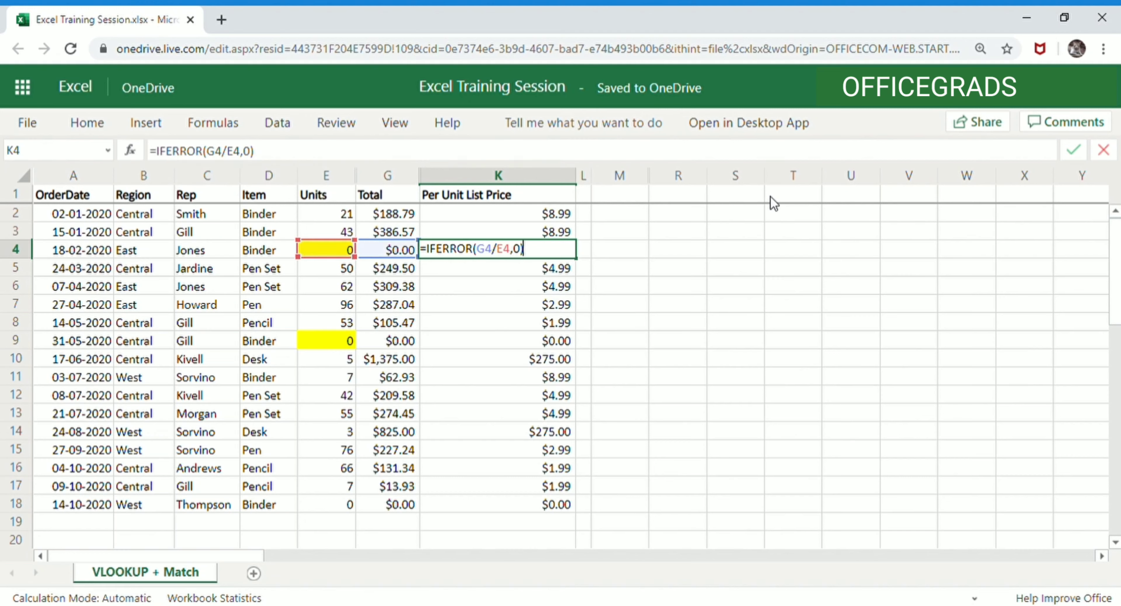
pyautogui.press('Left')
pyautogui.hotkey('shift', 'Left')
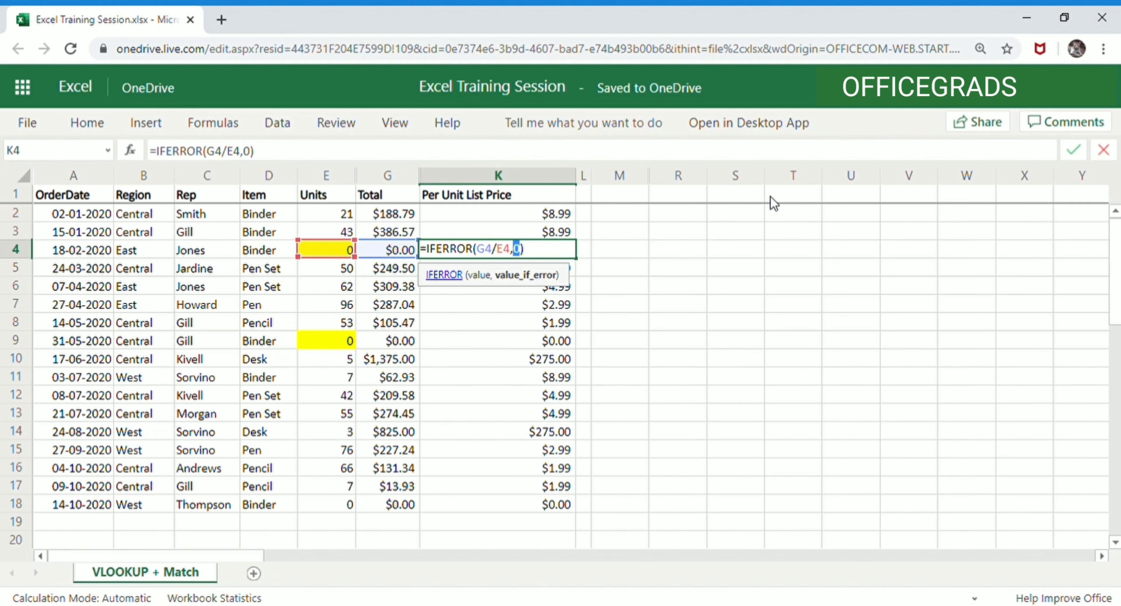
pyautogui.write('""')
pyautogui.press('Return')
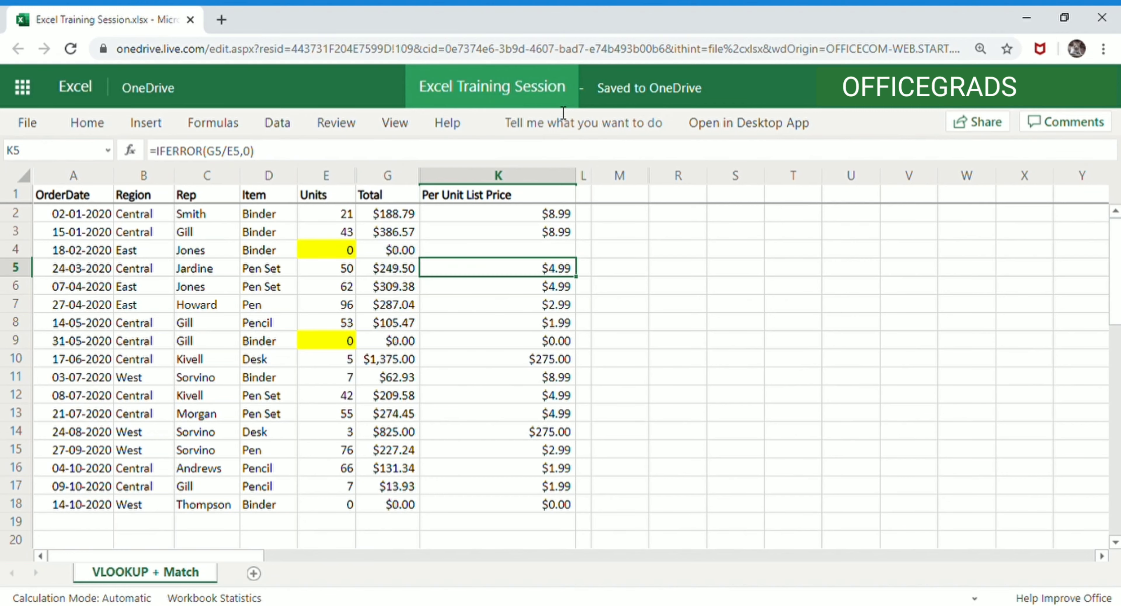
# - Copy K4's formula and paste it over K2:K18, checking the zero-unit rows
pyautogui.press('Up')
pyautogui.hotkey('ctrl', 'c')
pyautogui.press('Up')
pyautogui.press('Up')
pyautogui.hotkey('shift', 'Down')
pyautogui.hotkey('shift', 'Down')
pyautogui.hotkey('shift', 'Down')
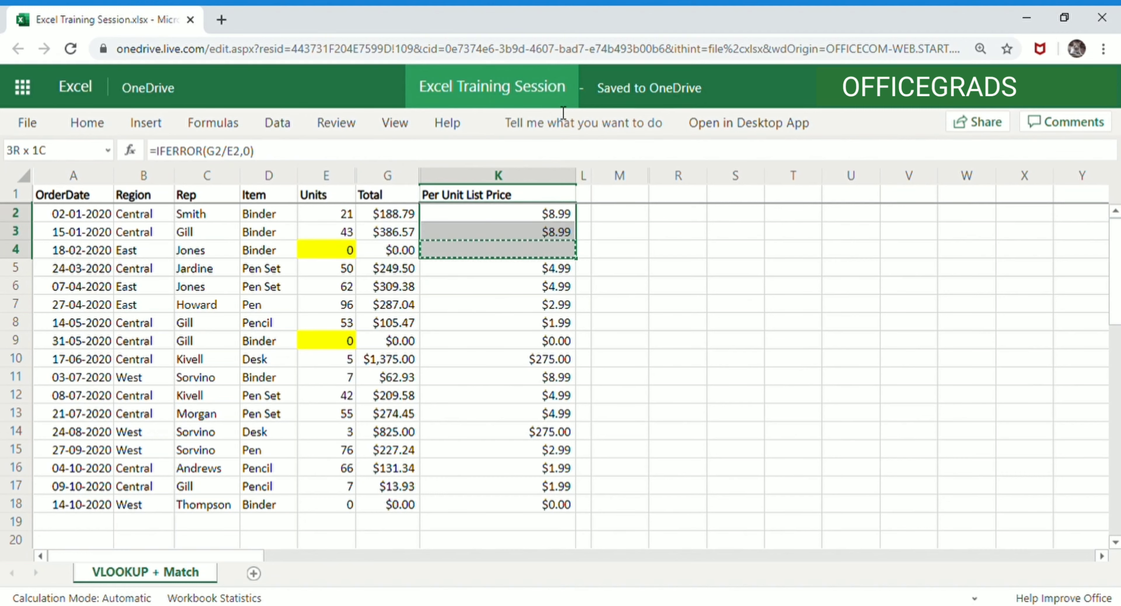
pyautogui.hotkey('ctrl', 'shift', 'Down')
pyautogui.hotkey('ctrl', 'v')
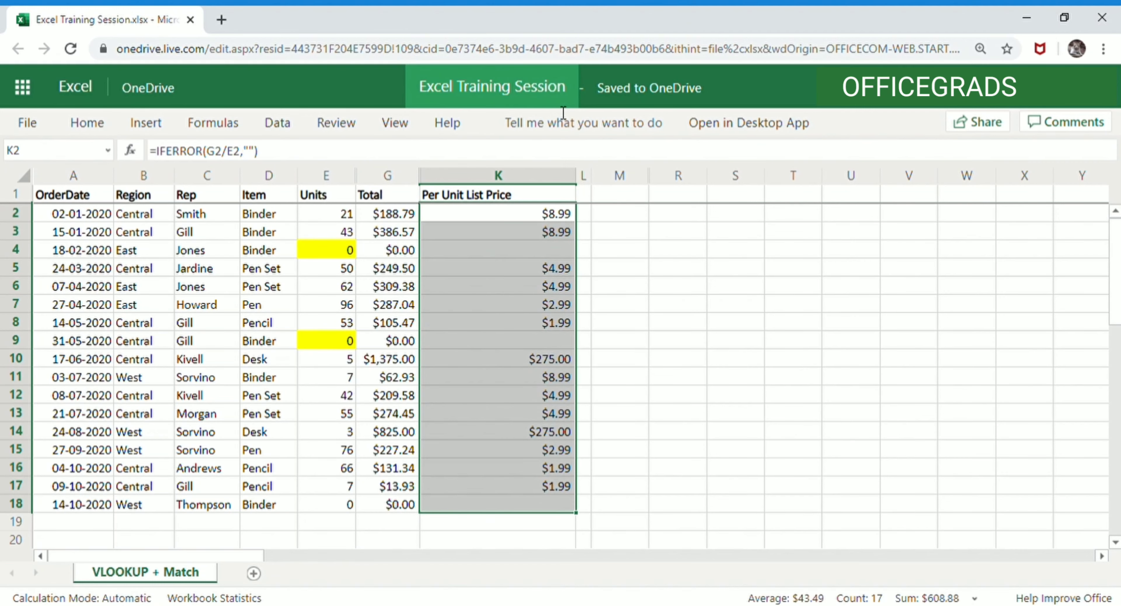
pyautogui.click(557, 256)
pyautogui.click(558, 342)
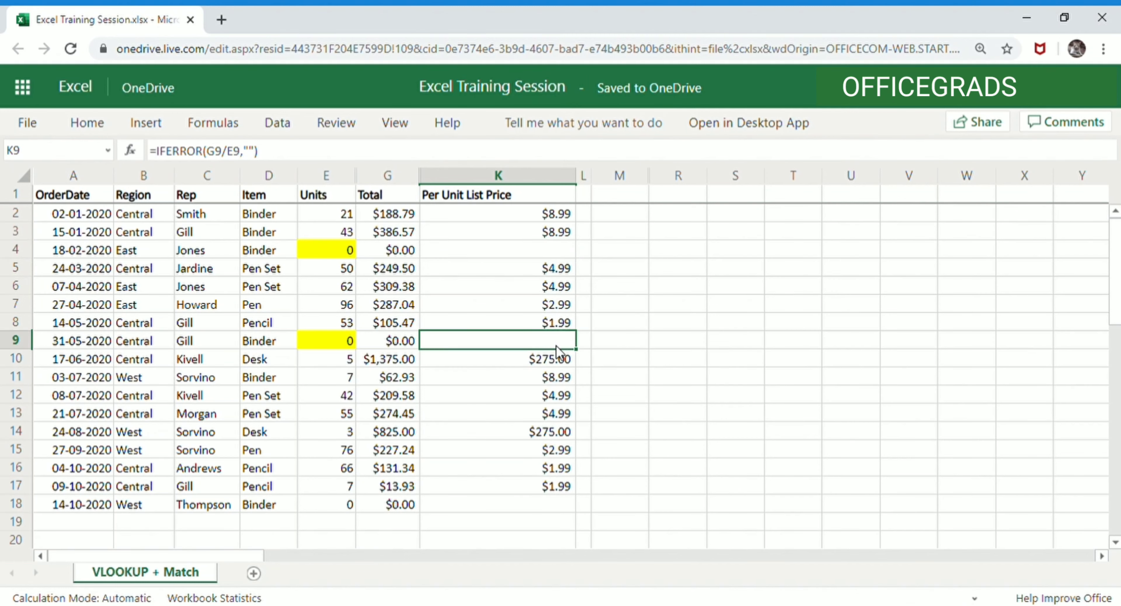
pyautogui.click(525, 506)
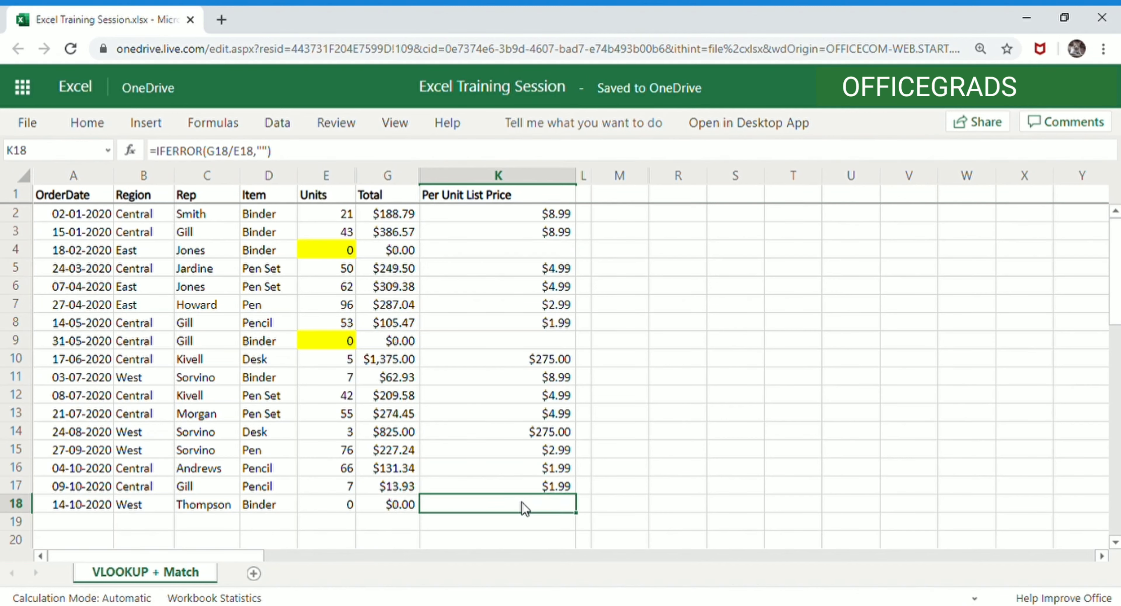
pyautogui.click(551, 342)
pyautogui.click(546, 252)
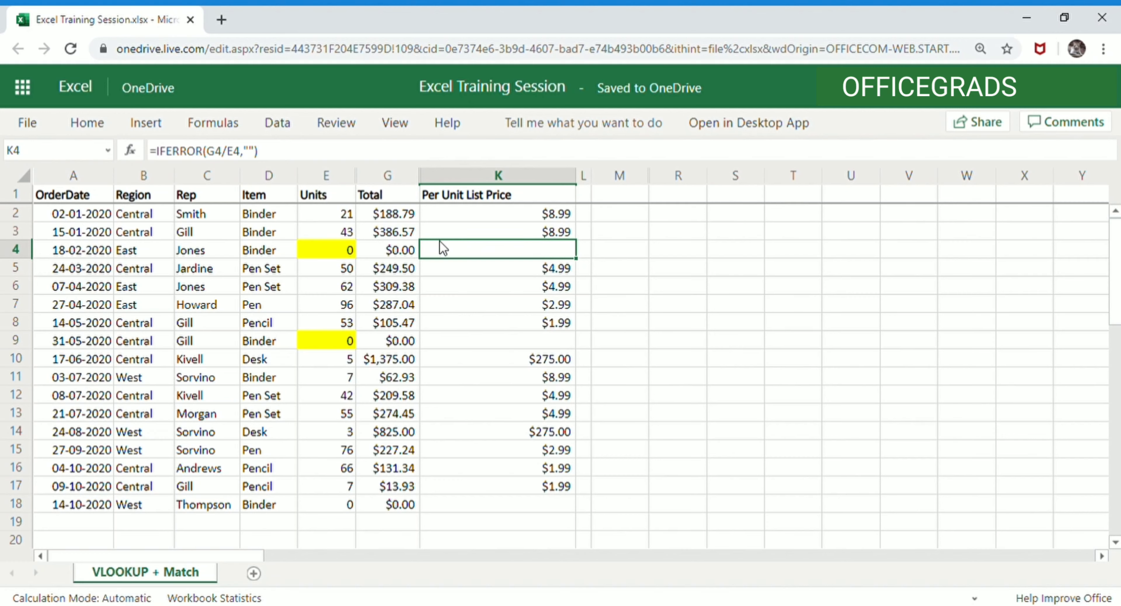